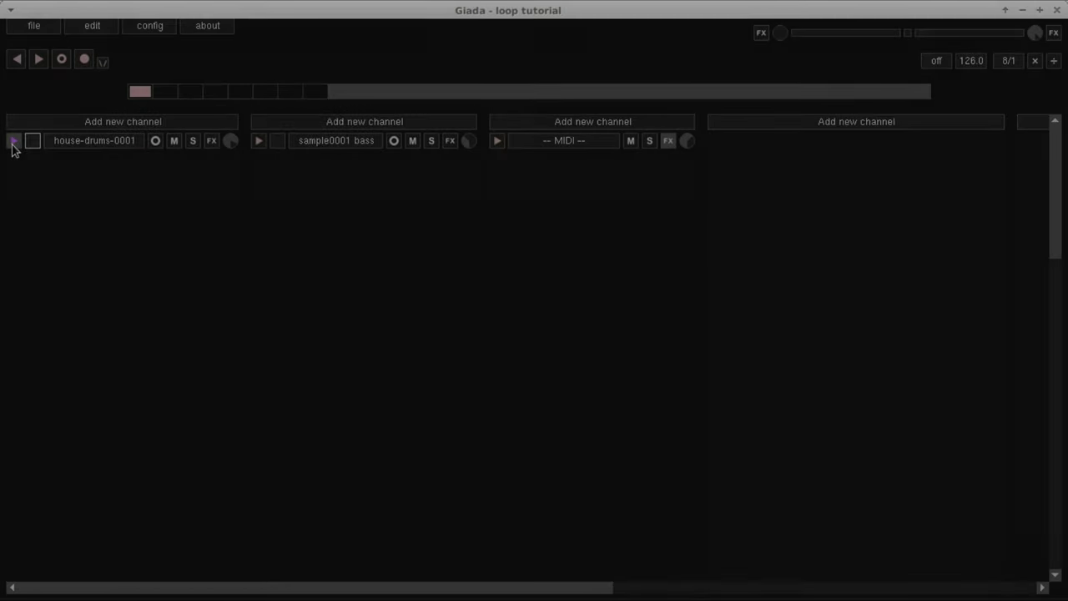
Step: Arm the house-drums-0001, sample0001 bass and MIDI channels, then start the 126 BPM loop
left_click(13, 142)
left_click(257, 141)
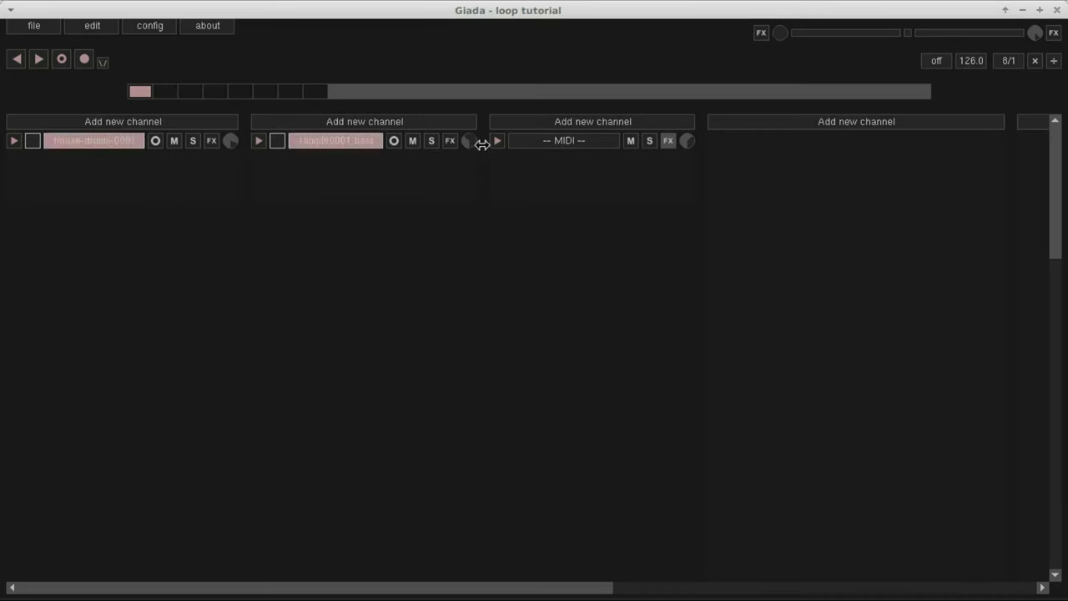
left_click(497, 141)
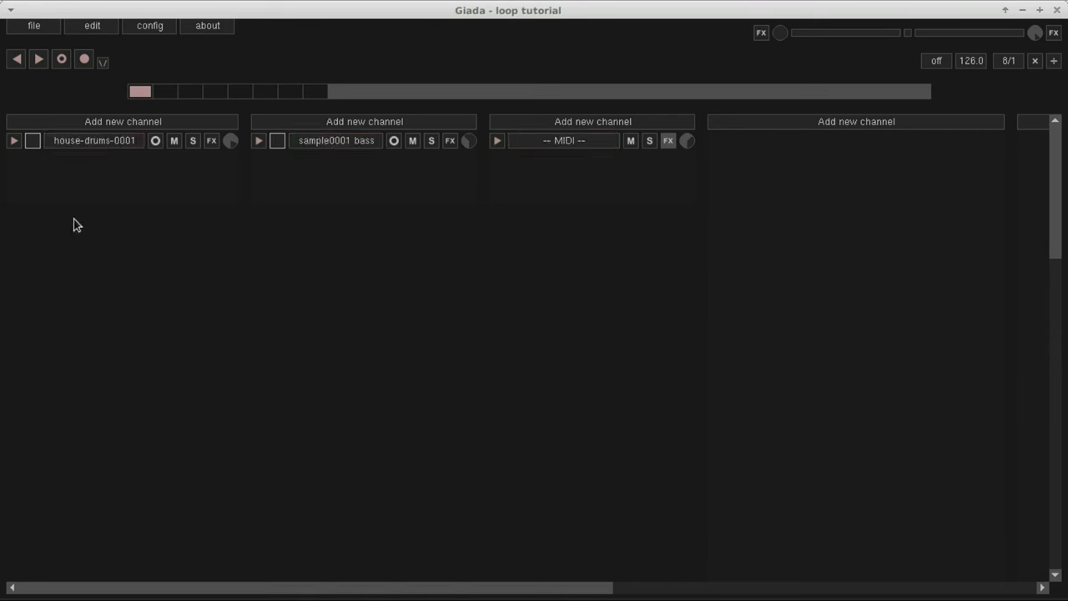
left_click(39, 62)
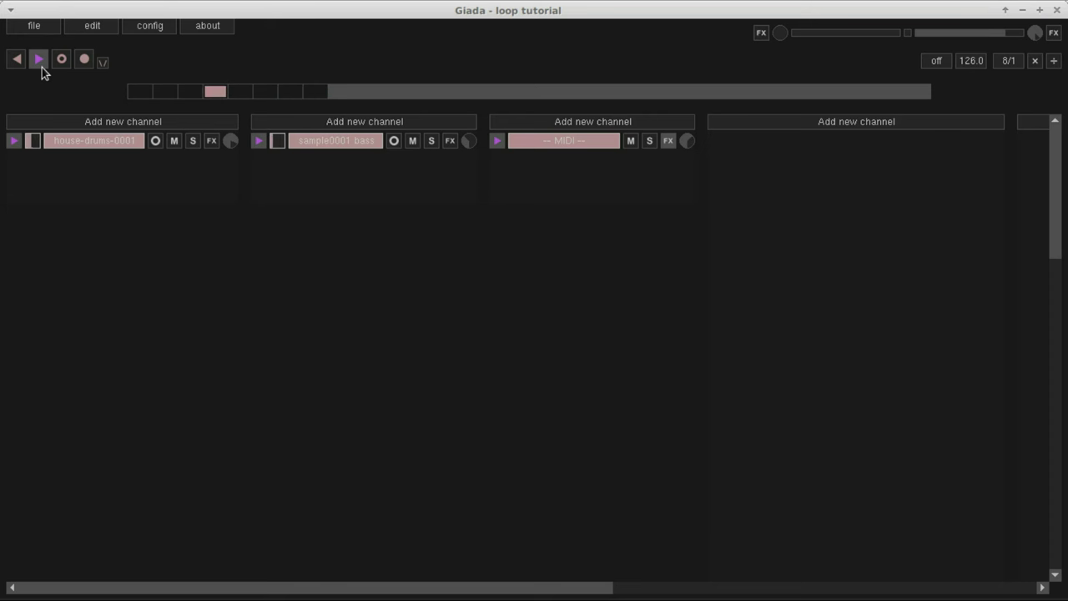
Step: Stop and rewind playback, then re-arm the drums and bass channels and play again
left_click(40, 60)
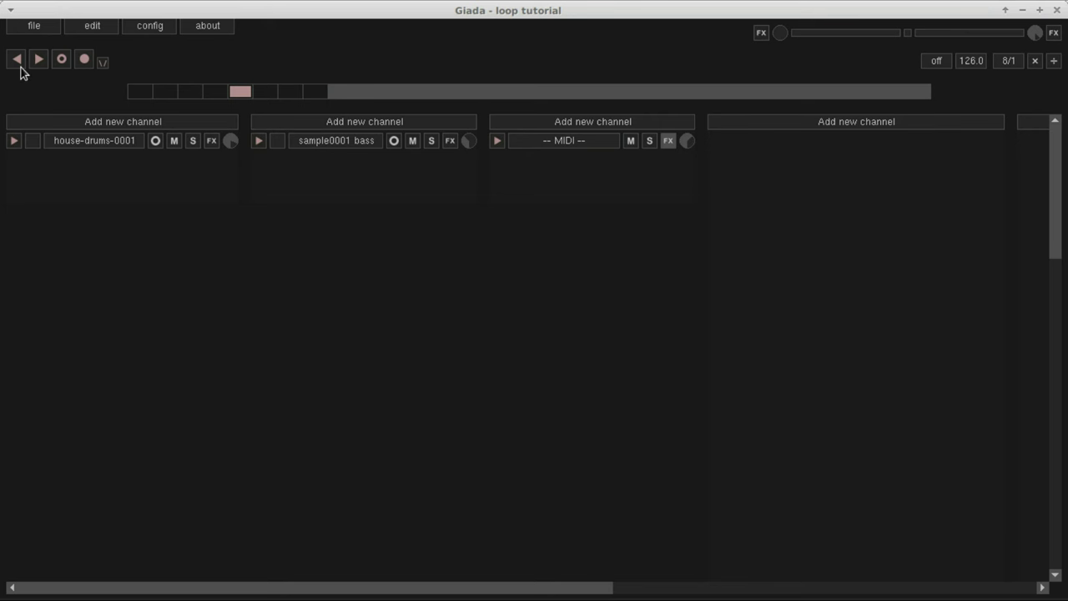
left_click(20, 67)
left_click(13, 142)
left_click(259, 142)
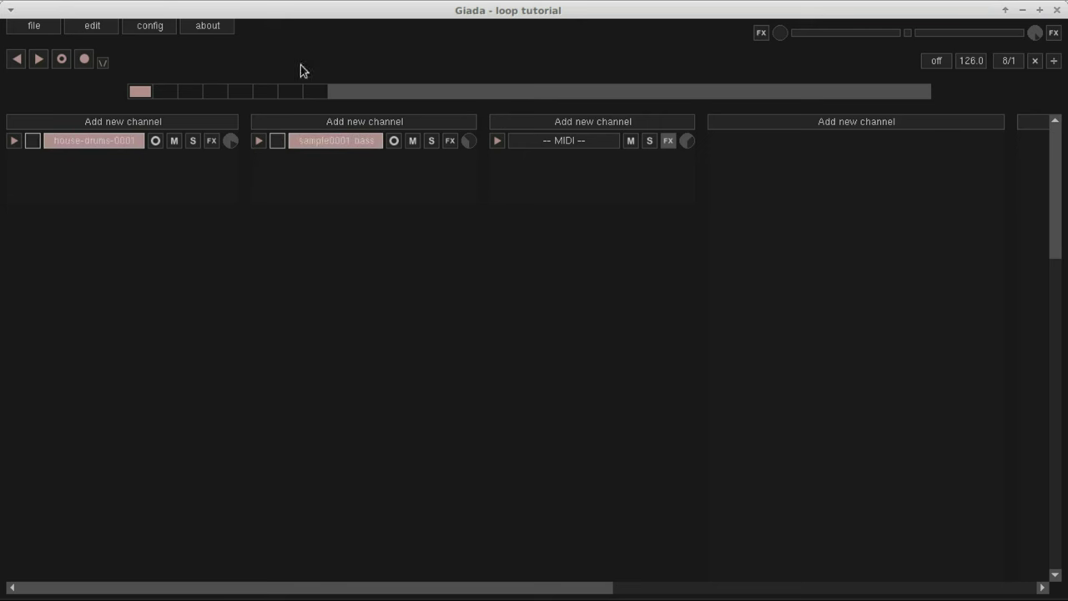
left_click(38, 60)
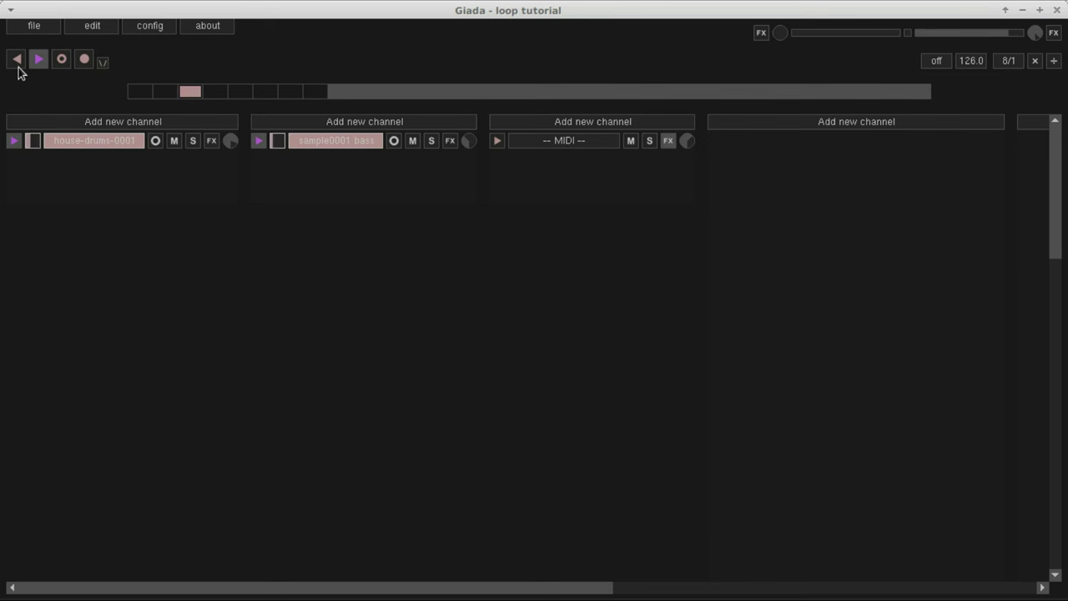
Step: Jump back to the first beat twice while playing, then stop and rewind
left_click(18, 66)
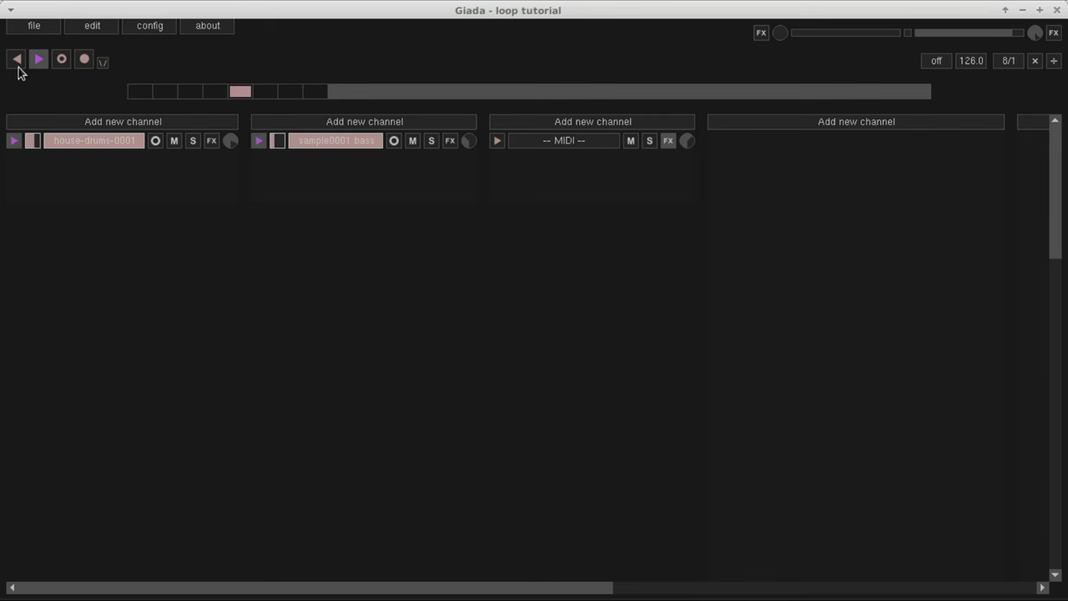
left_click(19, 67)
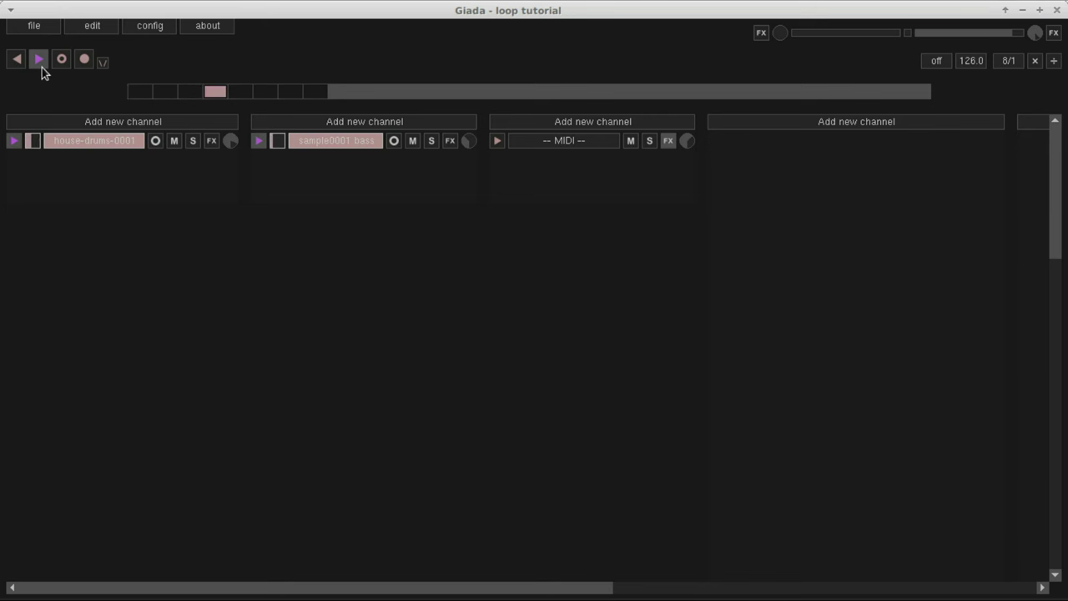
left_click(41, 66)
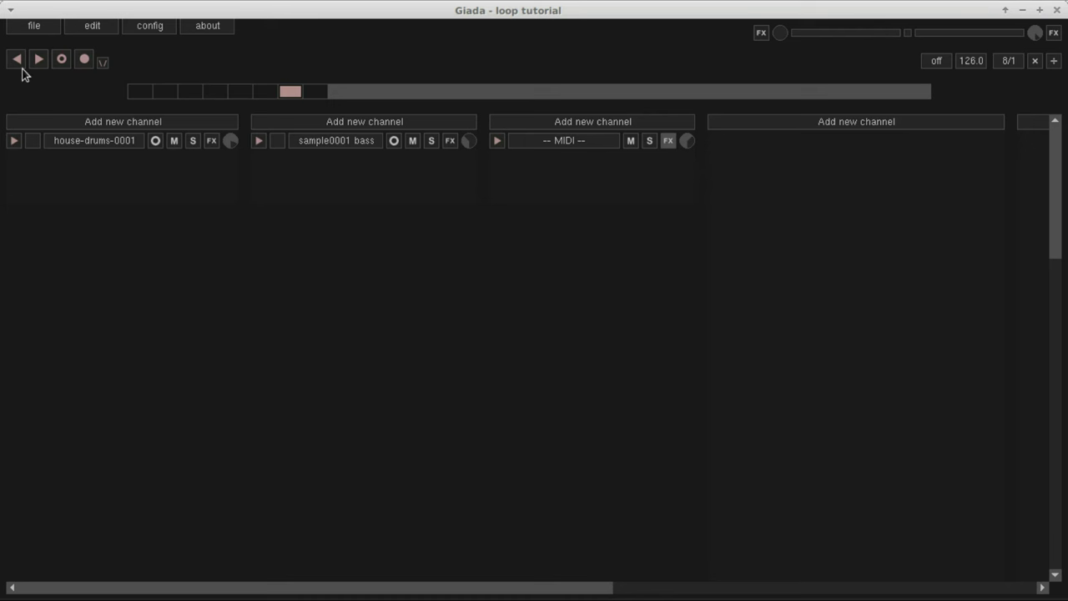
left_click(17, 59)
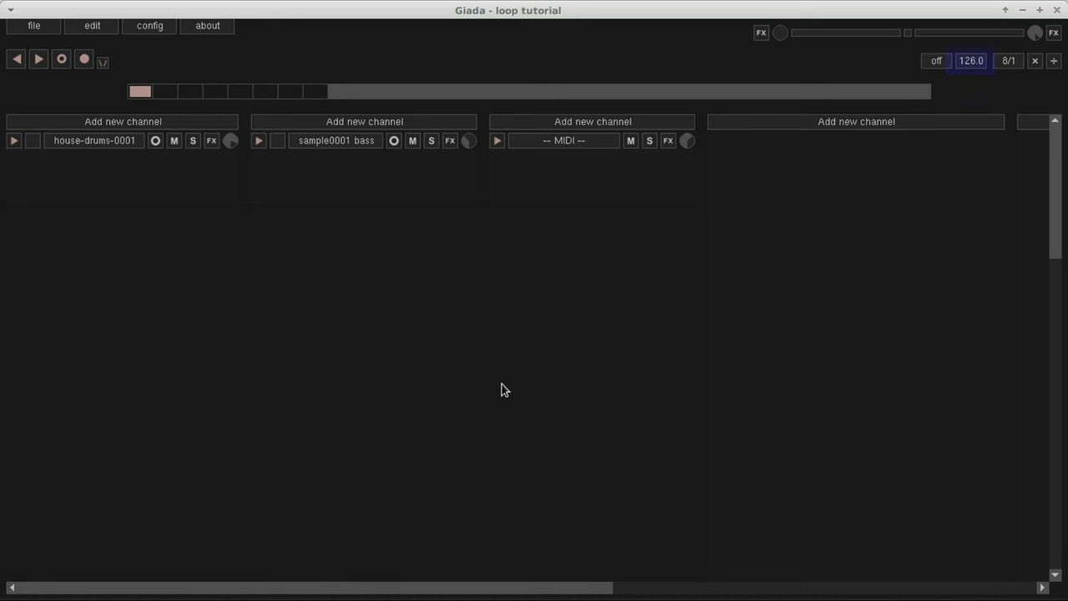
left_click(970, 61)
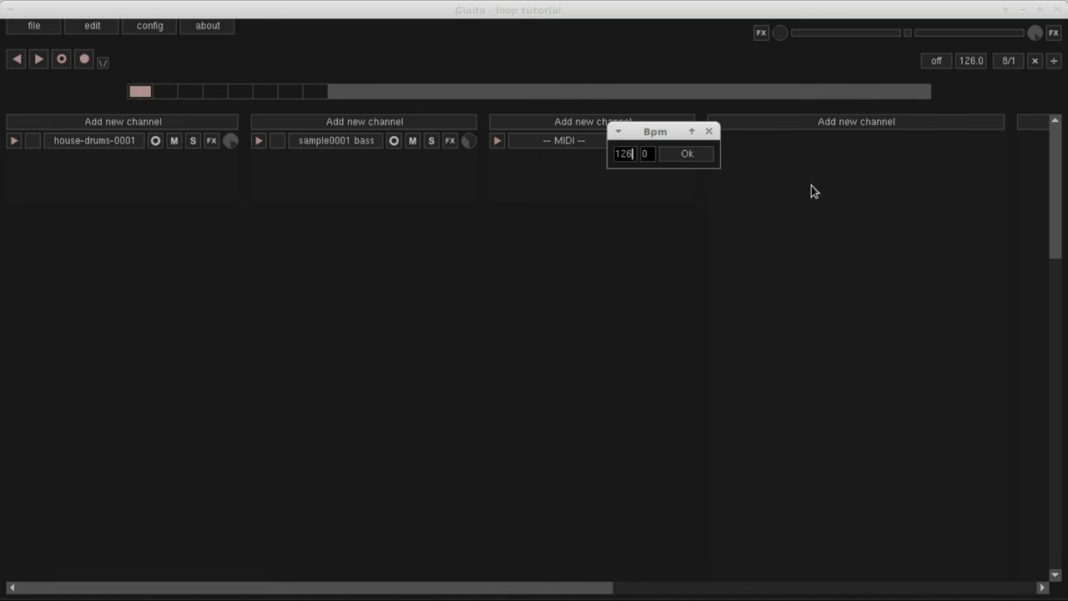
left_click(685, 155)
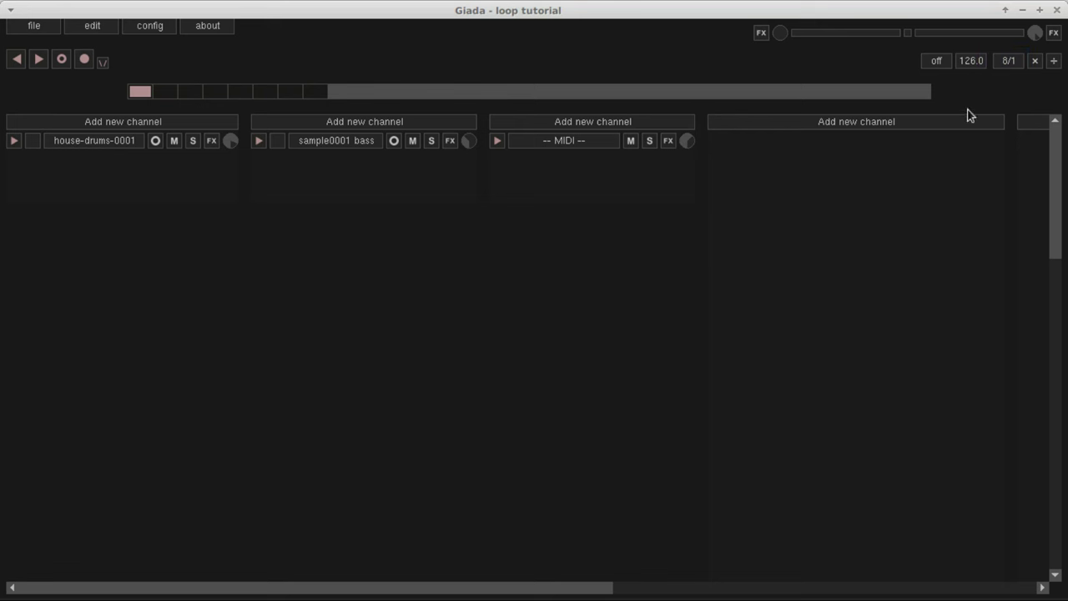
Step: Set the meter to 16 beats over 4 bars (16/4), then reopen and close the Beats dialog unchanged
left_click(1010, 63)
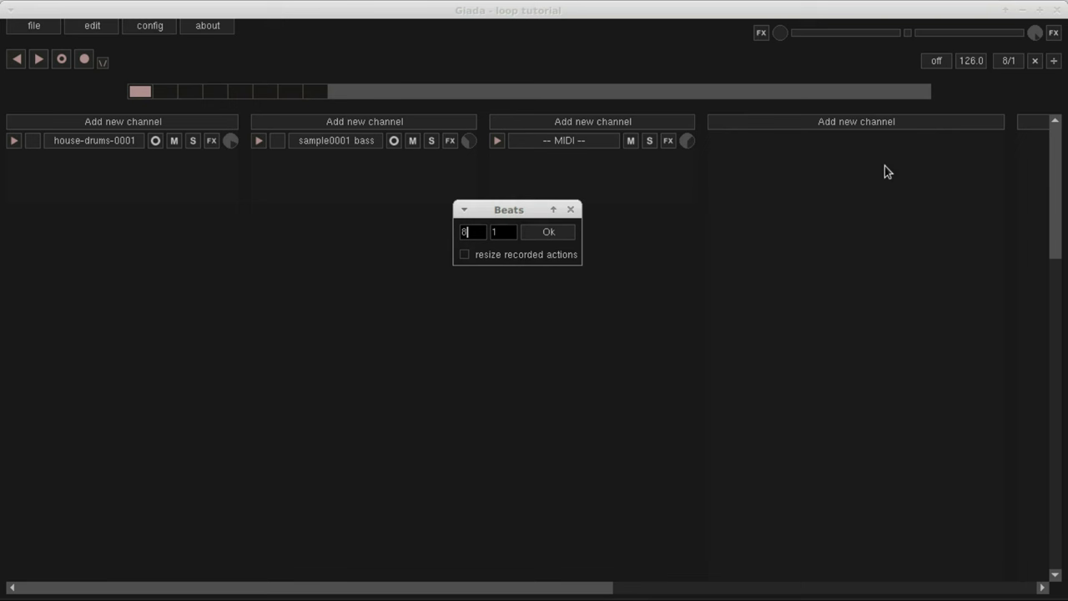
type("16")
key("Tab")
type("4")
left_click(573, 238)
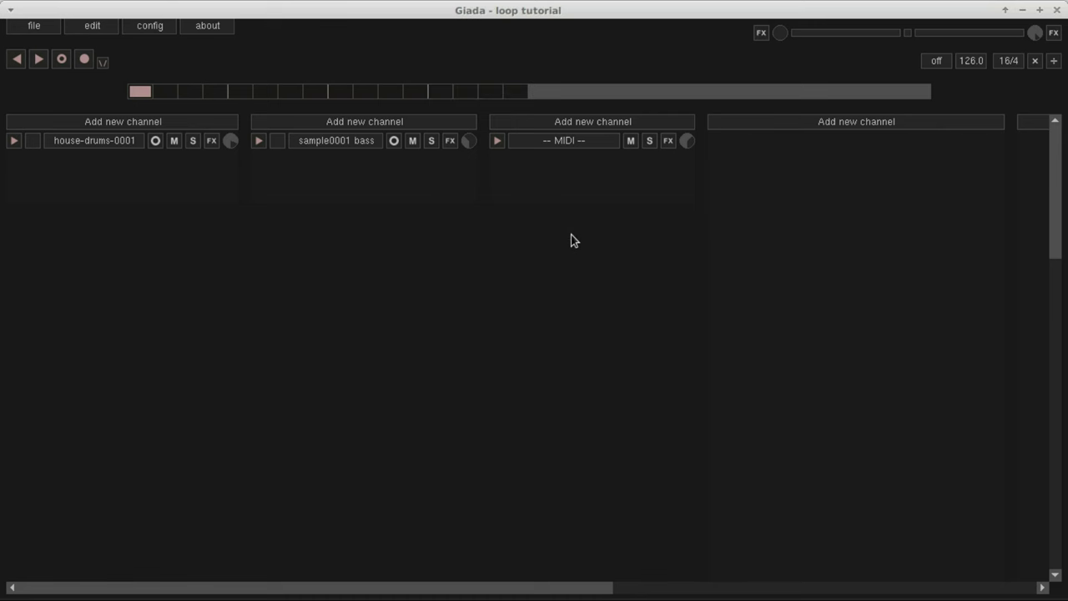
left_click(1009, 63)
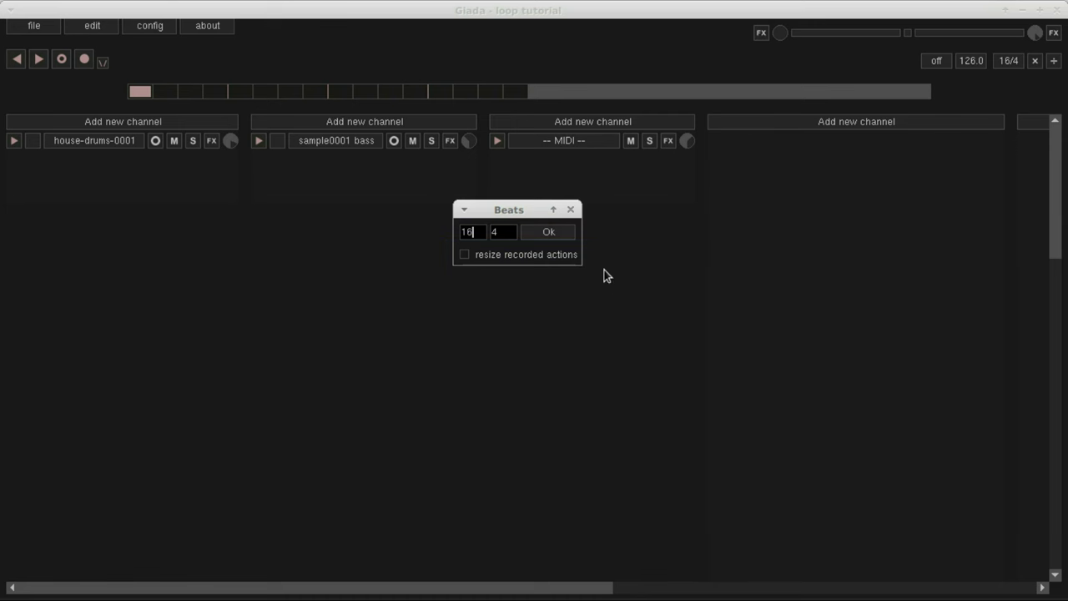
left_click(571, 210)
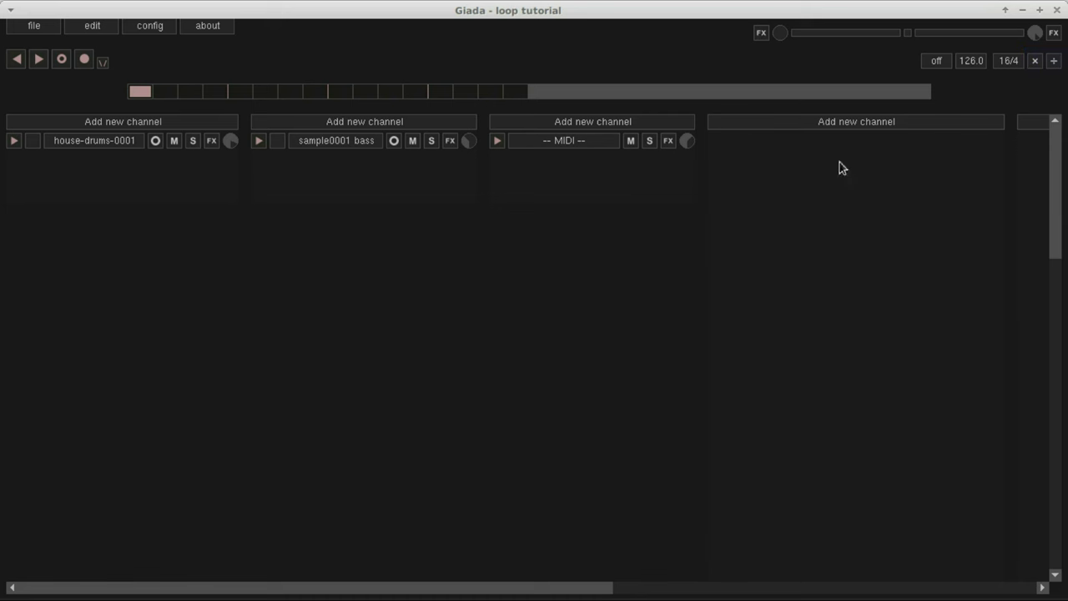
Step: Double the beats to 32, then halve them step by step down to 1
left_click(1036, 62)
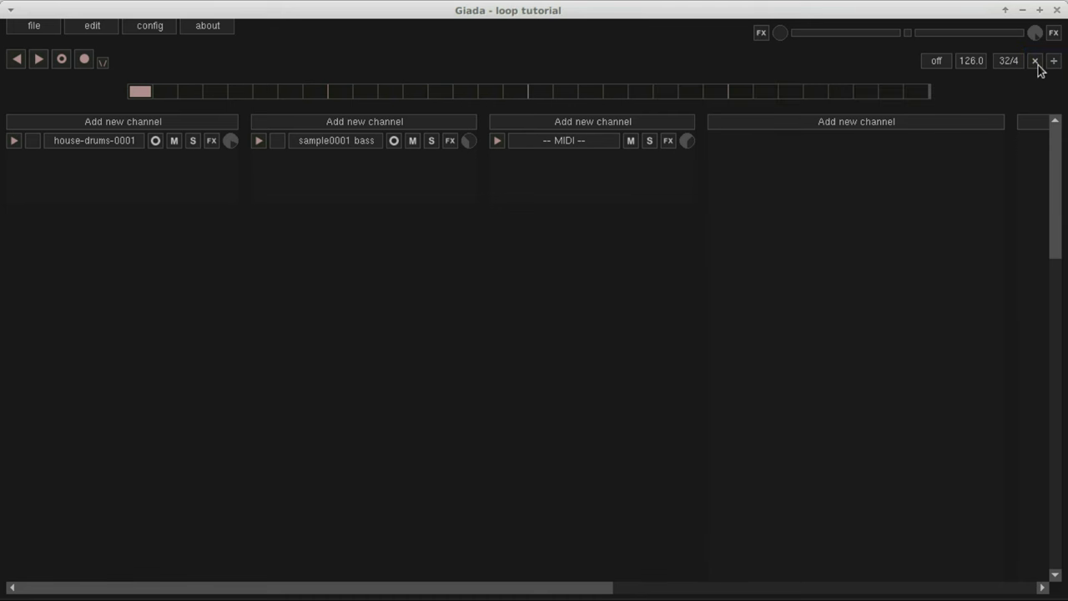
left_click(1054, 62)
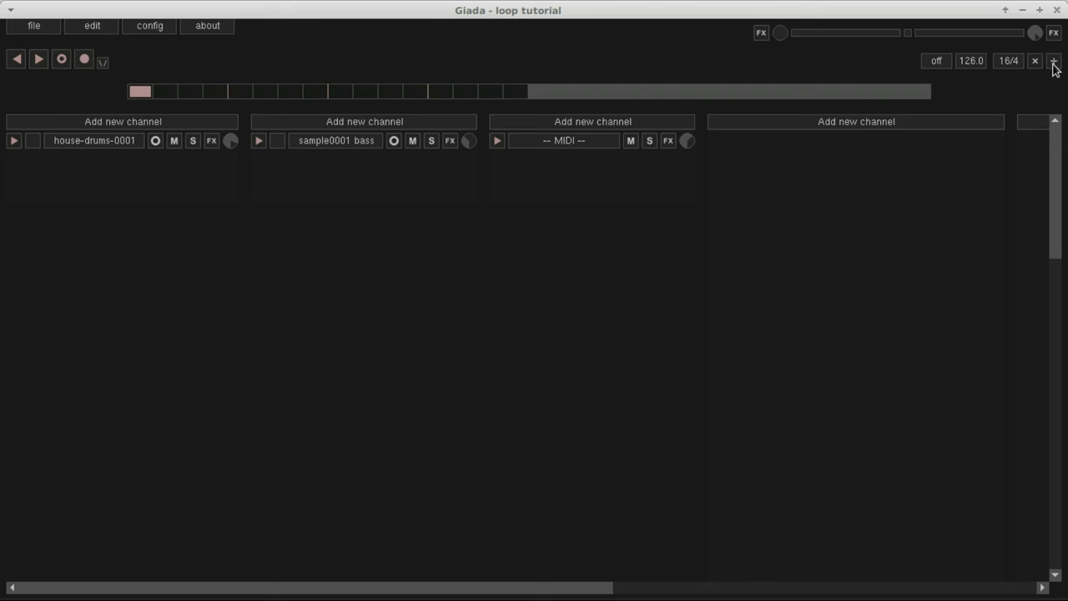
left_click(1054, 62)
left_click(1054, 62)
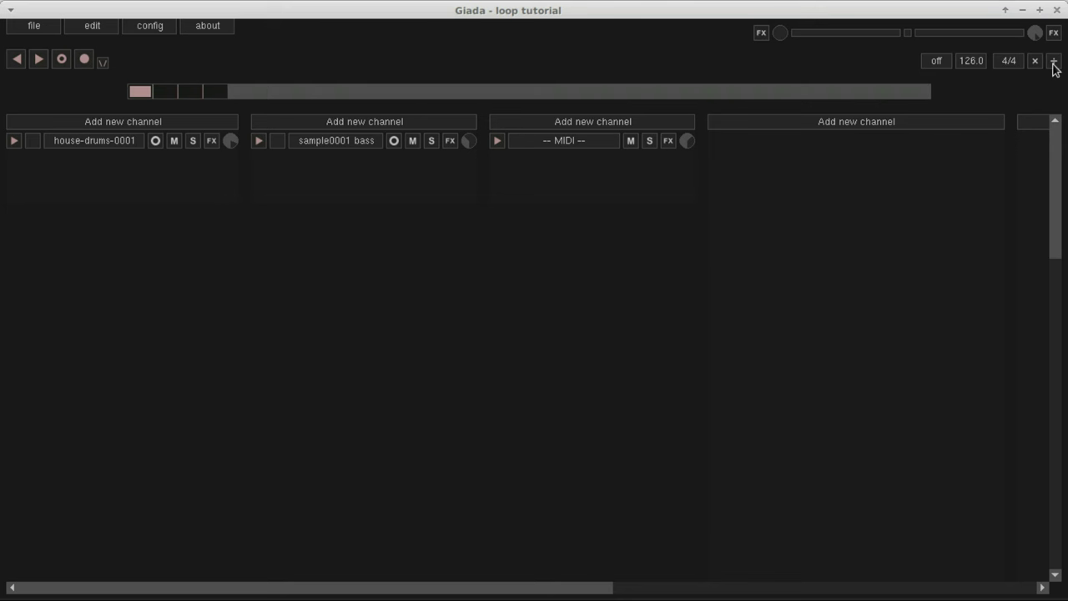
left_click(1055, 61)
left_click(1055, 62)
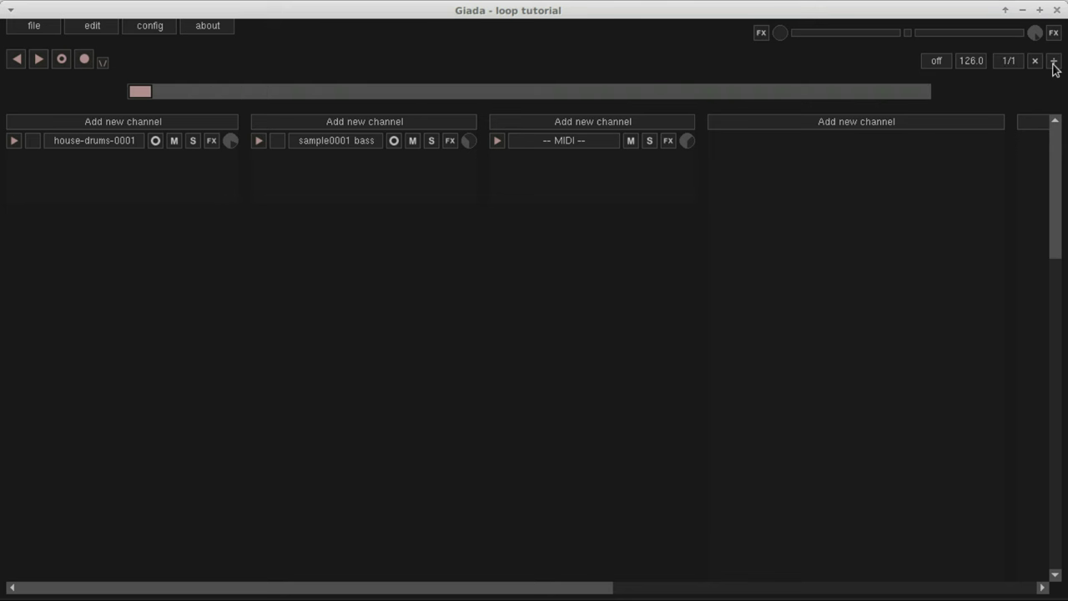
Step: Double the beats back up to 16, halve to 4, and settle on 8 beats (8/1)
left_click(1038, 62)
left_click(1038, 64)
left_click(1038, 63)
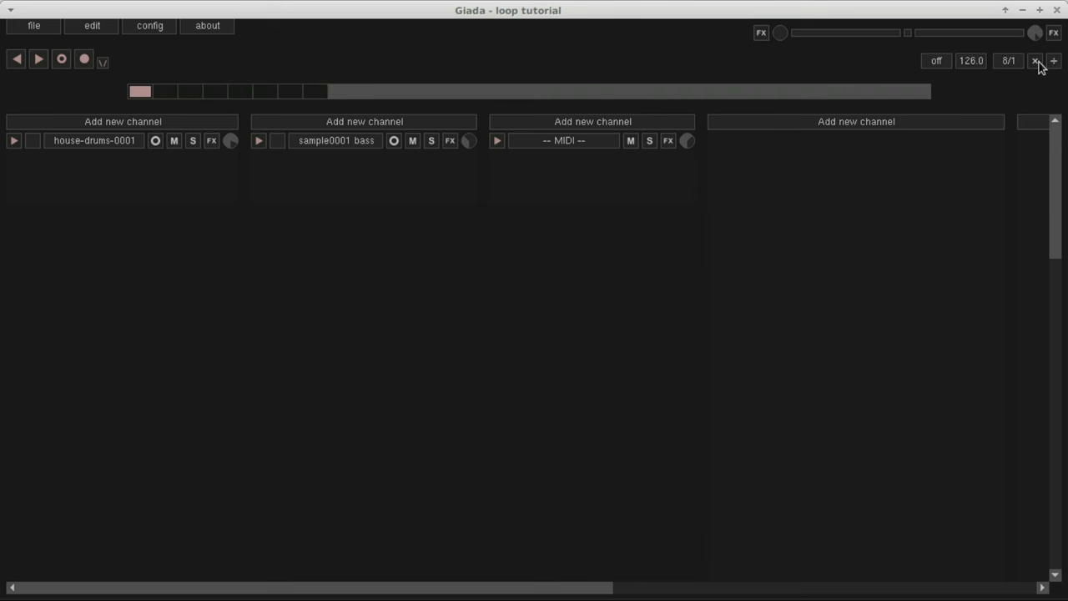
left_click(1038, 63)
left_click(1038, 64)
left_click(1055, 64)
left_click(1055, 63)
left_click(1054, 63)
left_click(1038, 63)
Step: Turn on the metronome and rewind the sequencer to beat one
left_click(103, 62)
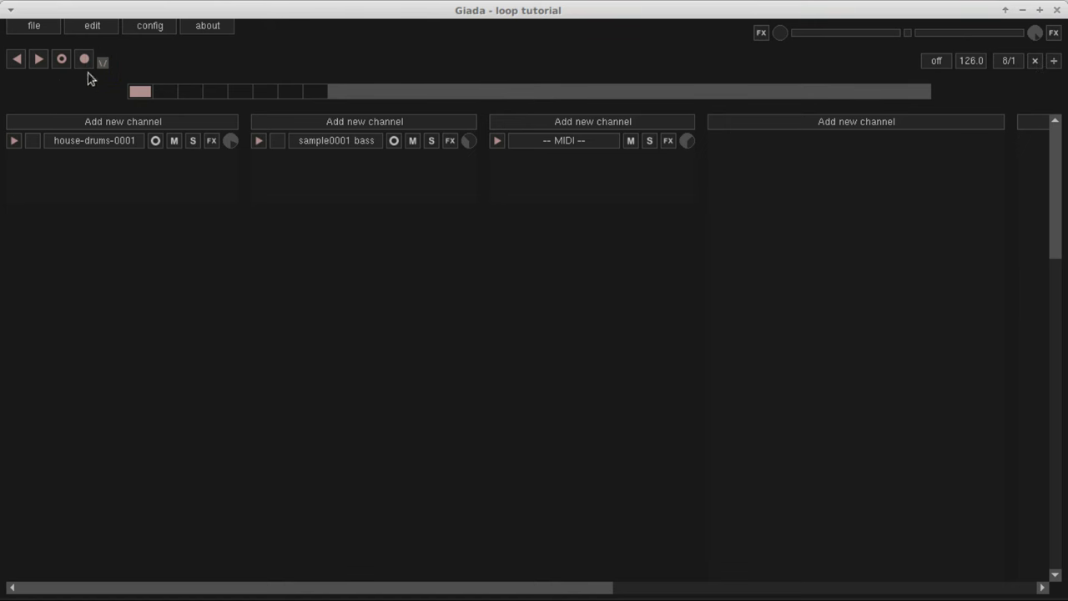
left_click(20, 65)
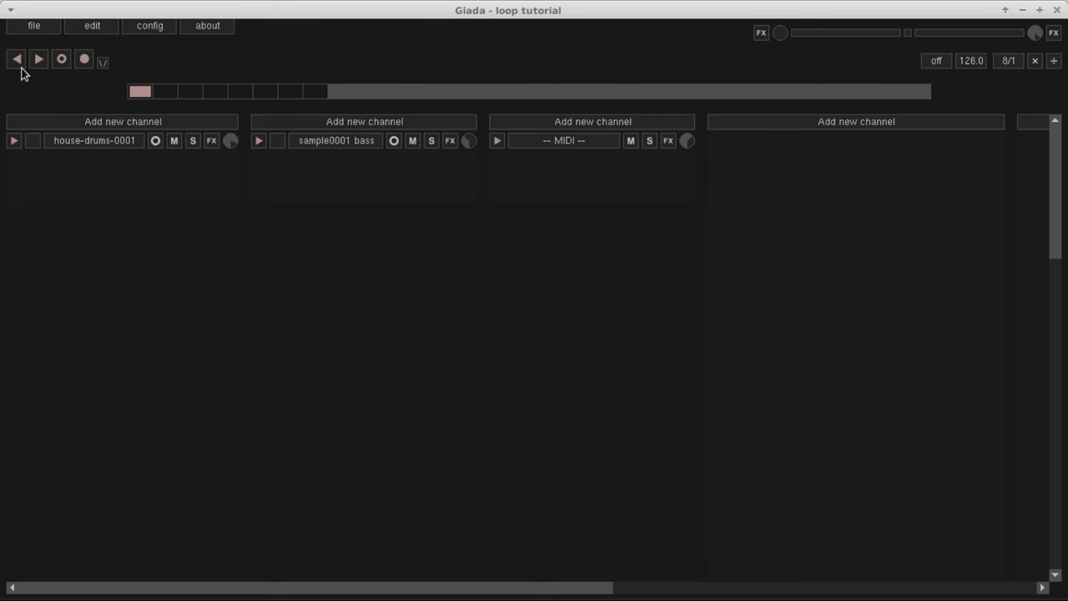